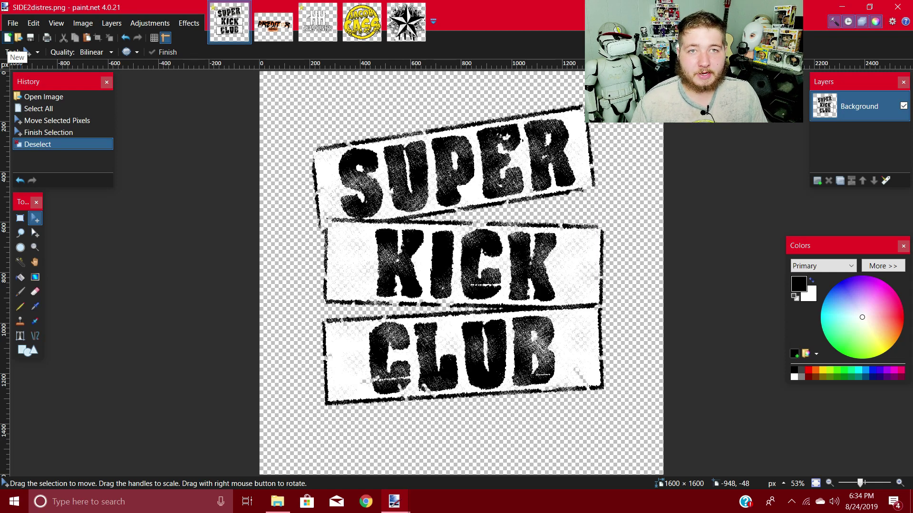
# Start a new image from the toolbar, bringing up the default 1920 × 1080 size.
pyautogui.click(7, 38)
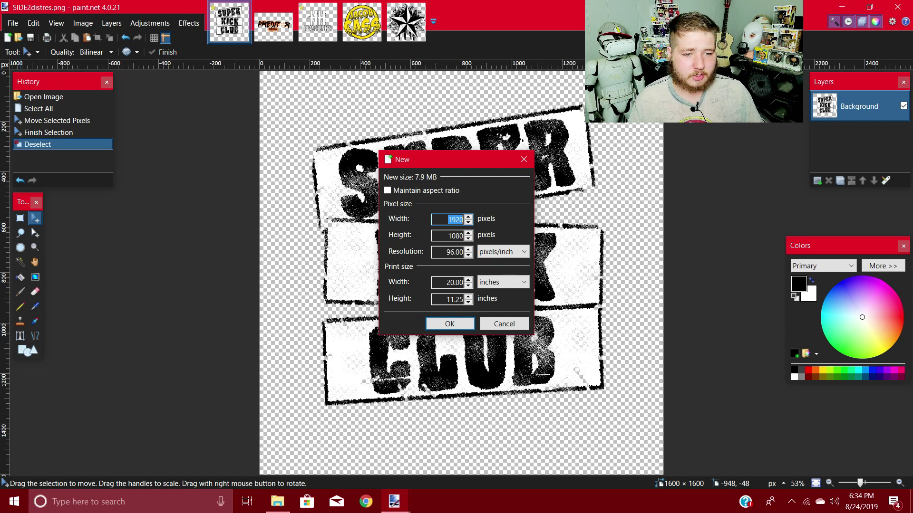
# Create a new blank image 800 pixels wide and 800 pixels high.
pyautogui.write('800')
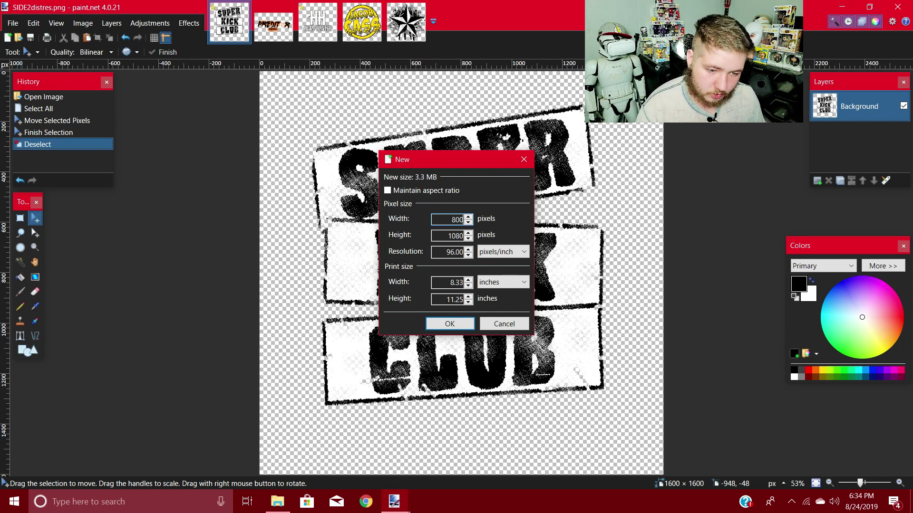
pyautogui.press('Tab')
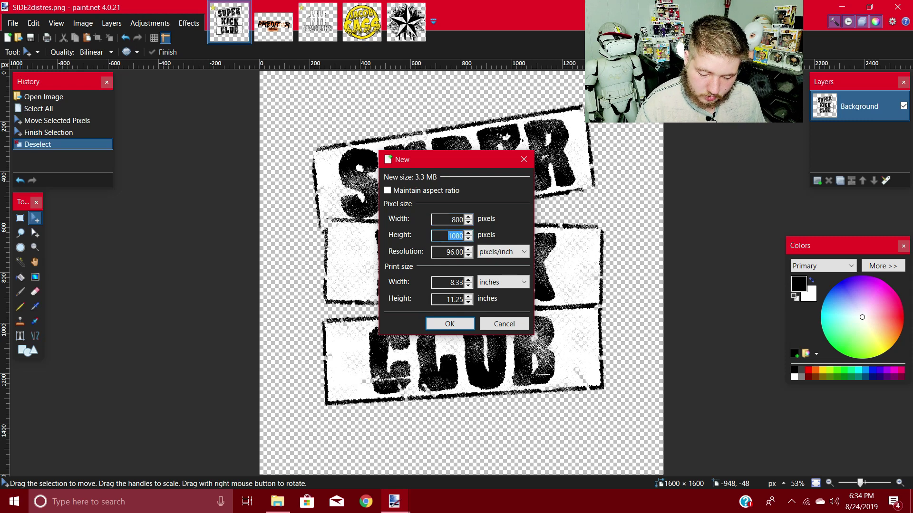
pyautogui.write('800')
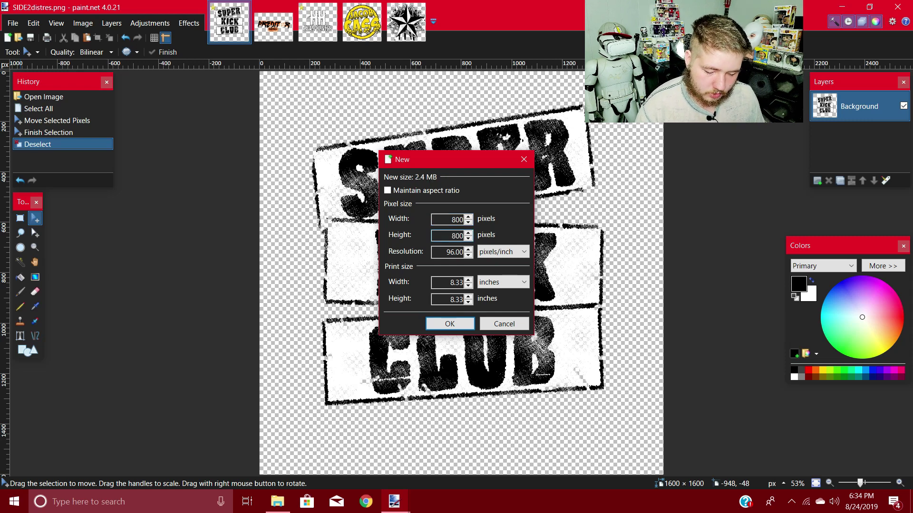
pyautogui.press('Return')
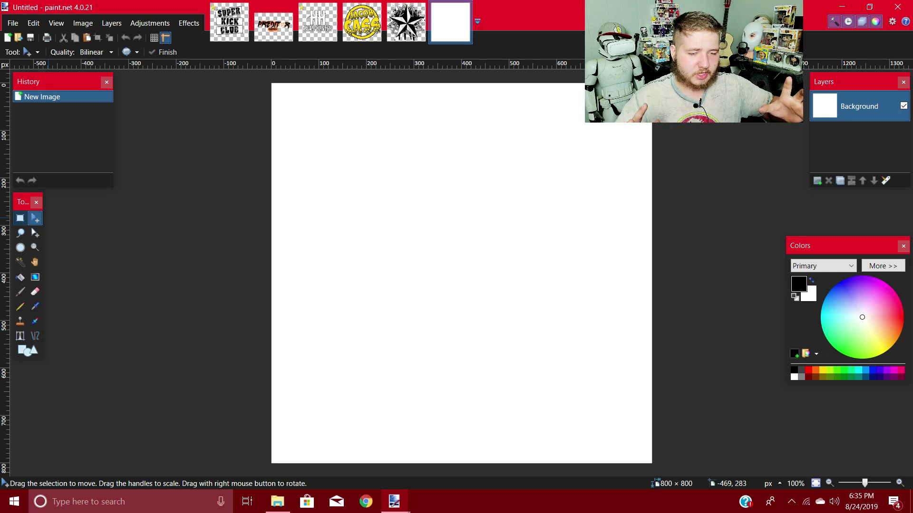
# Select an upper-left rectangle and drag its corner inward to shrink the white block.
pyautogui.click(20, 218)
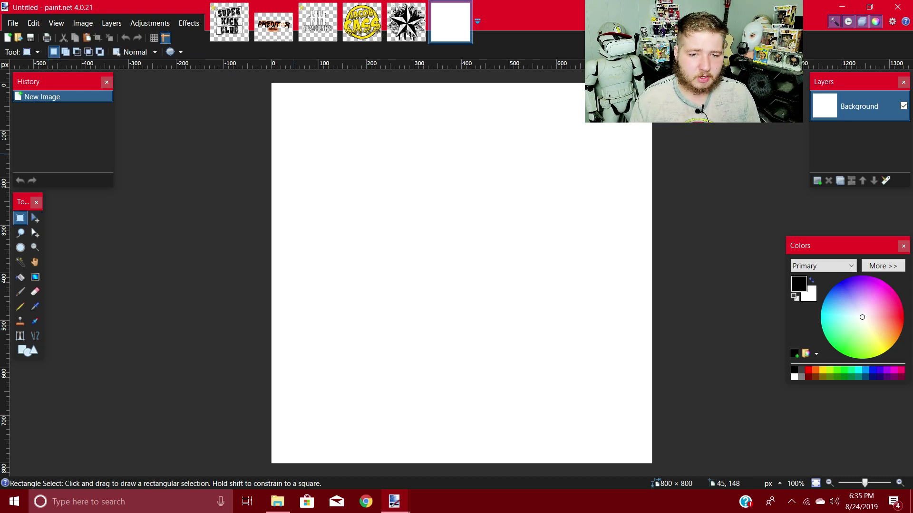
pyautogui.moveTo(294, 154); pyautogui.dragTo(483, 301)
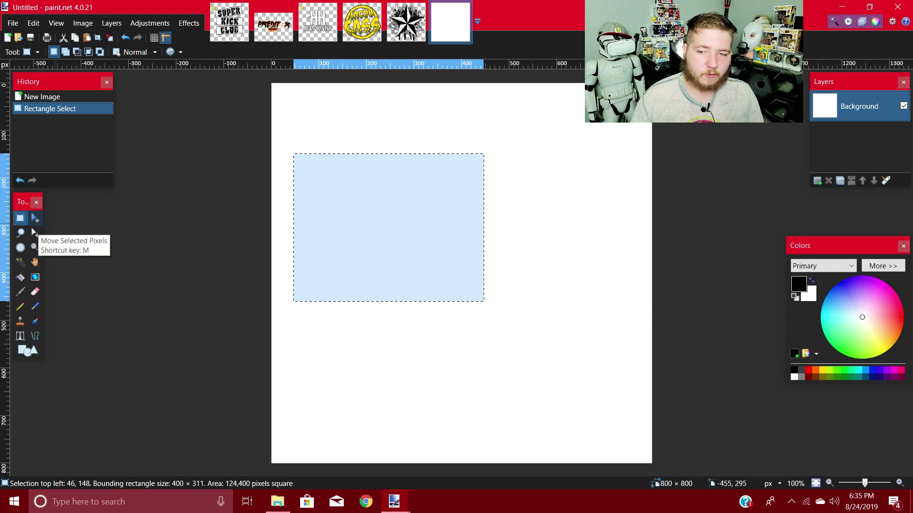
pyautogui.click(35, 219)
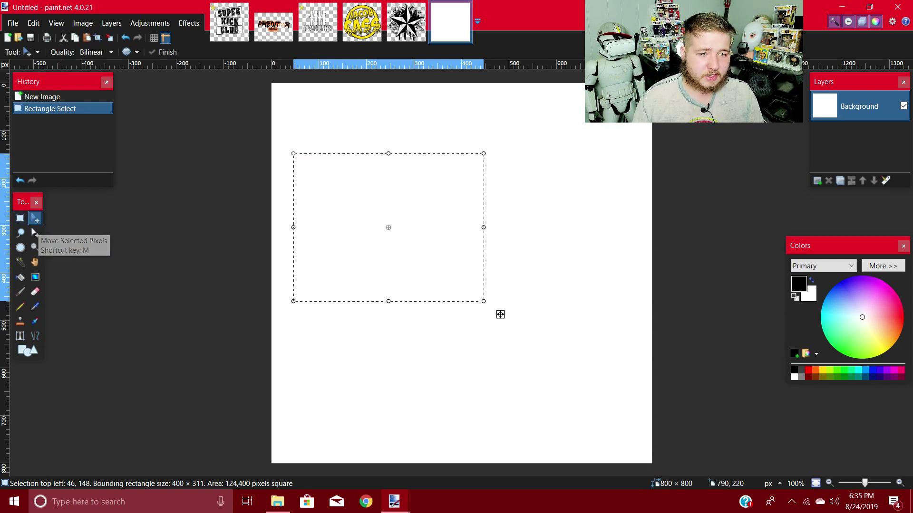
pyautogui.moveTo(500, 314); pyautogui.dragTo(471, 289)
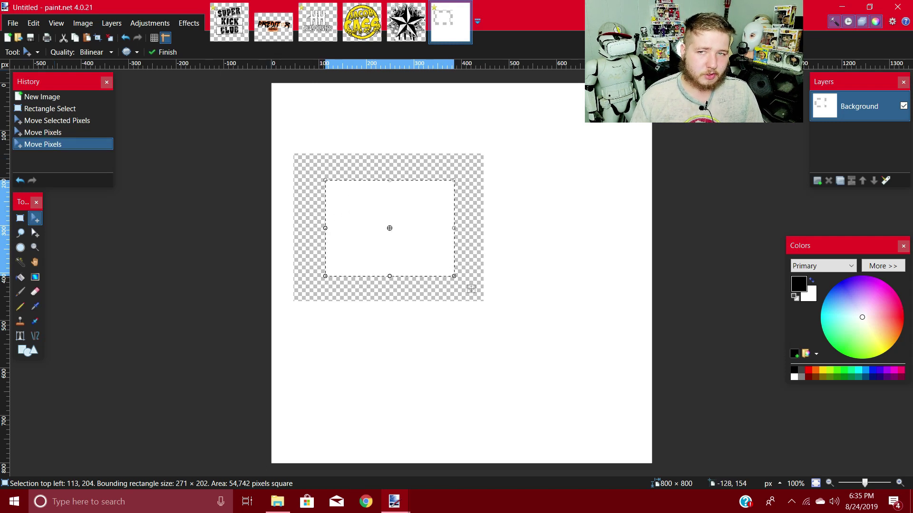
pyautogui.click(34, 23)
pyautogui.click(48, 137)
pyautogui.click(20, 232)
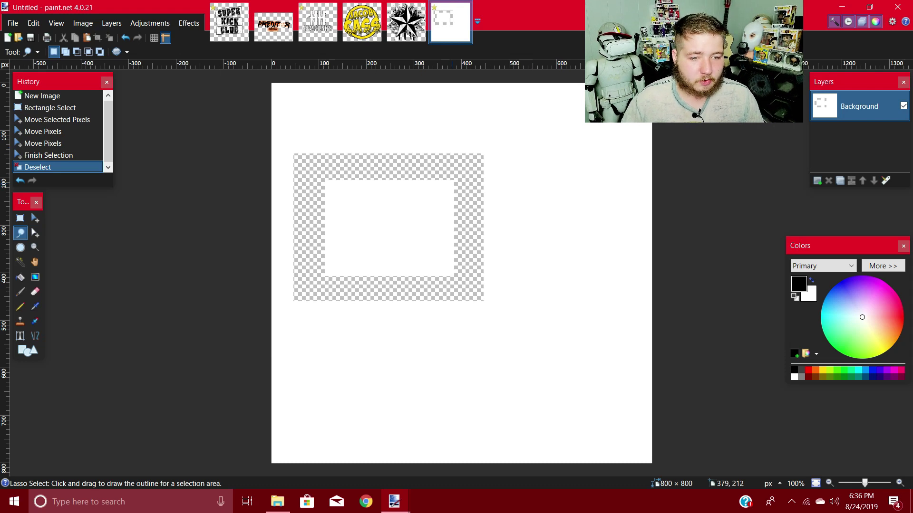
# Erase a freehand notch, then a large oval, from the white rectangle.
pyautogui.moveTo(451, 184)
pyautogui.mouseDown()
pyautogui.moveTo(442, 218)
pyautogui.moveTo(422, 216)
pyautogui.moveTo(409, 201)
pyautogui.moveTo(409, 176)
pyautogui.moveTo(454, 176)
pyautogui.mouseUp()
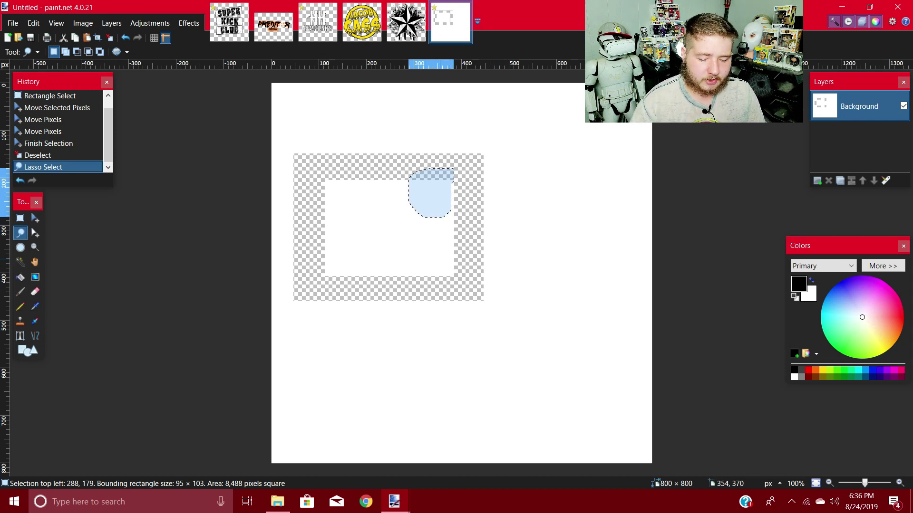
pyautogui.press('Delete')
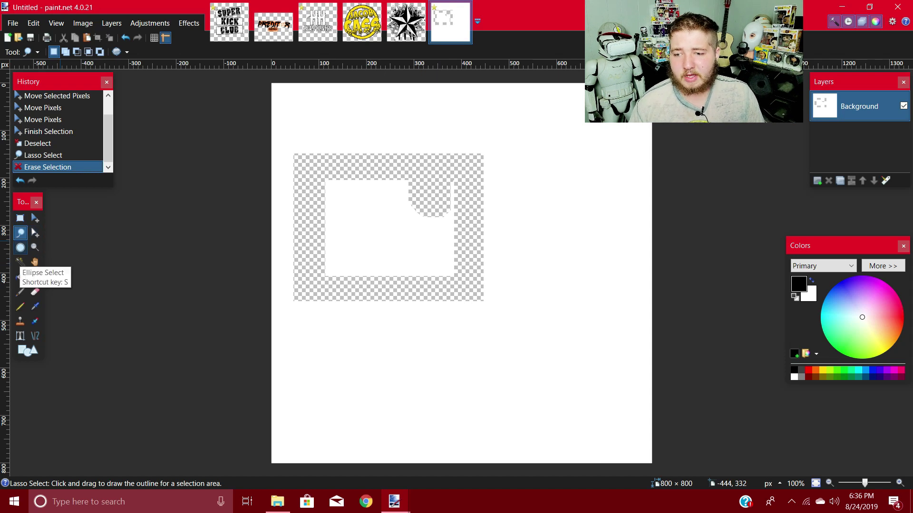
pyautogui.click(20, 247)
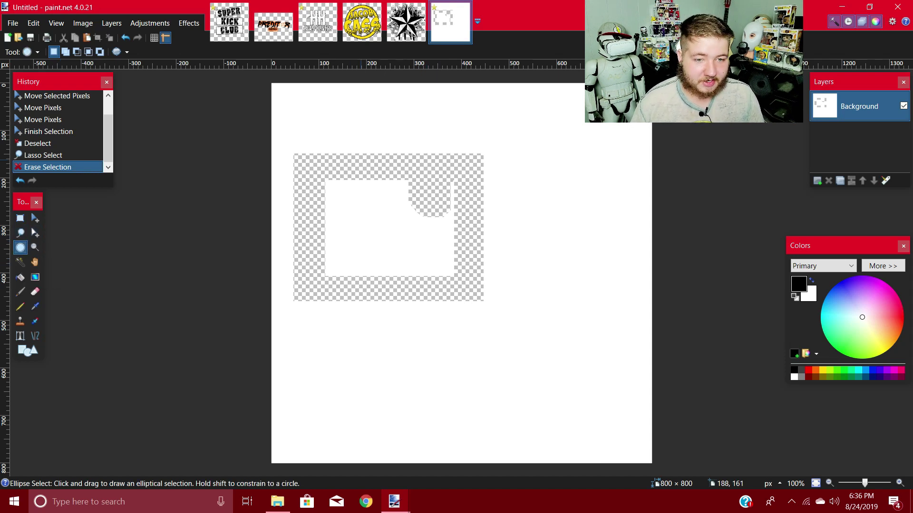
pyautogui.moveTo(333, 166); pyautogui.dragTo(452, 269)
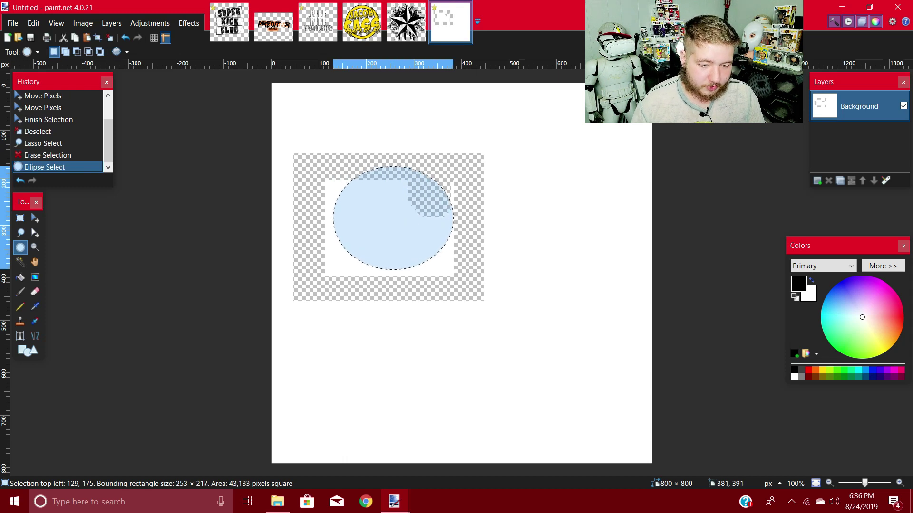
pyautogui.press('Delete')
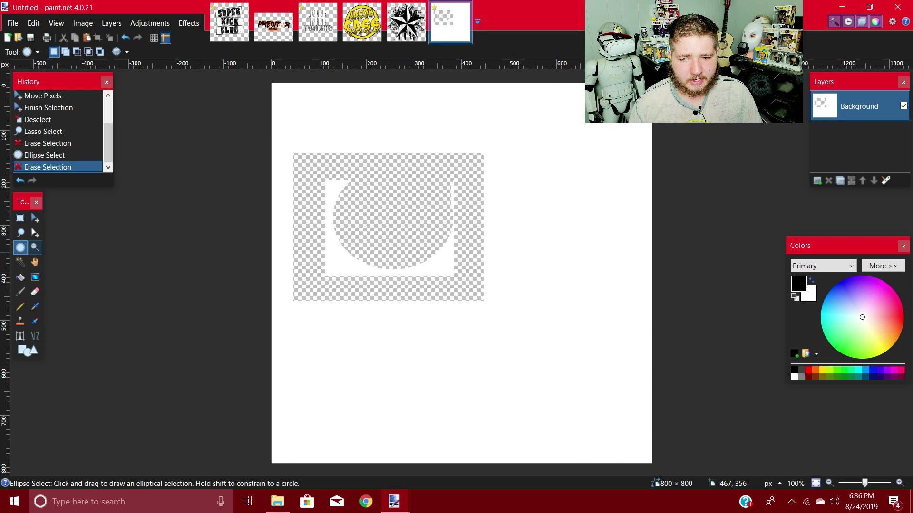
# Zoom into the canvas and back out to 100%.
pyautogui.click(34, 247)
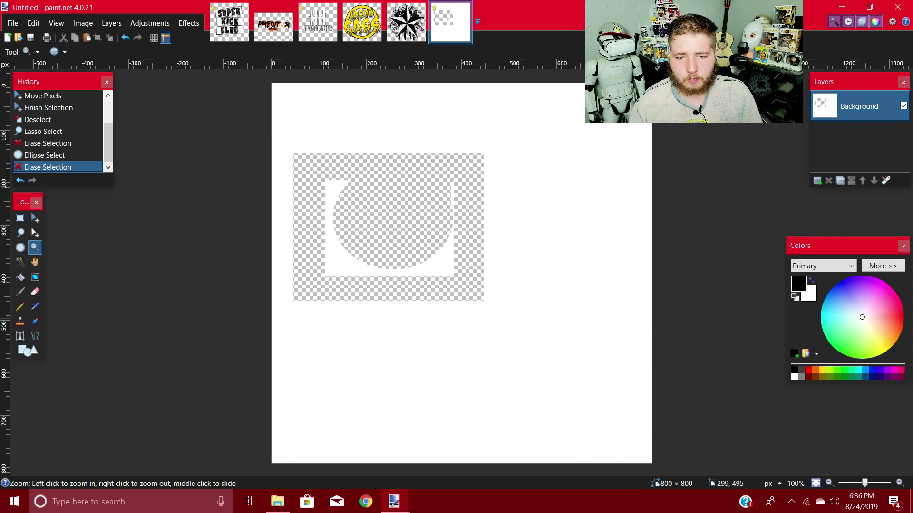
pyautogui.click(419, 320)
pyautogui.rightClick(417, 319)
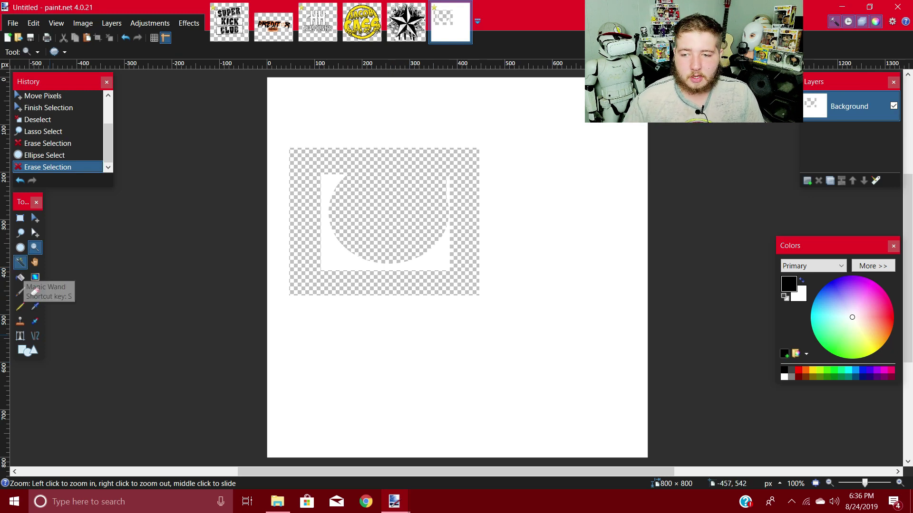
# Magic Wand-select the remaining white areas at 56% tolerance and delete them.
pyautogui.click(20, 262)
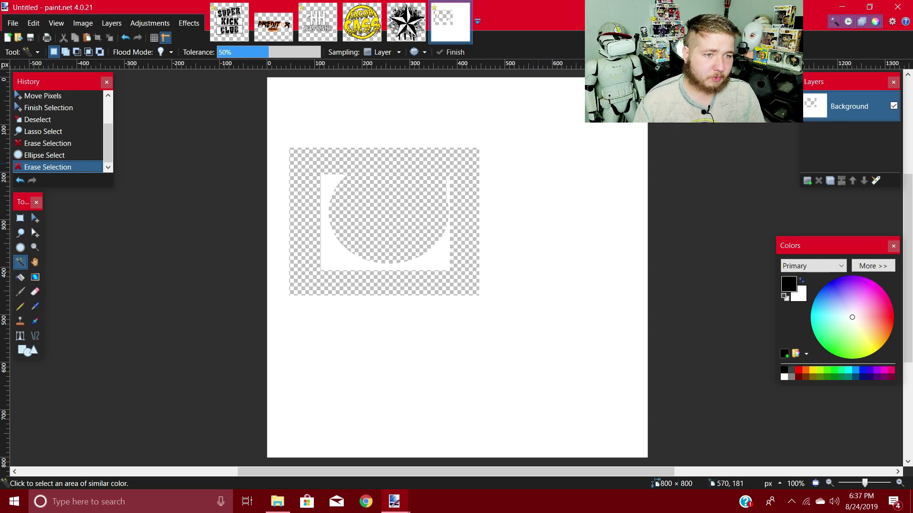
pyautogui.click(538, 163)
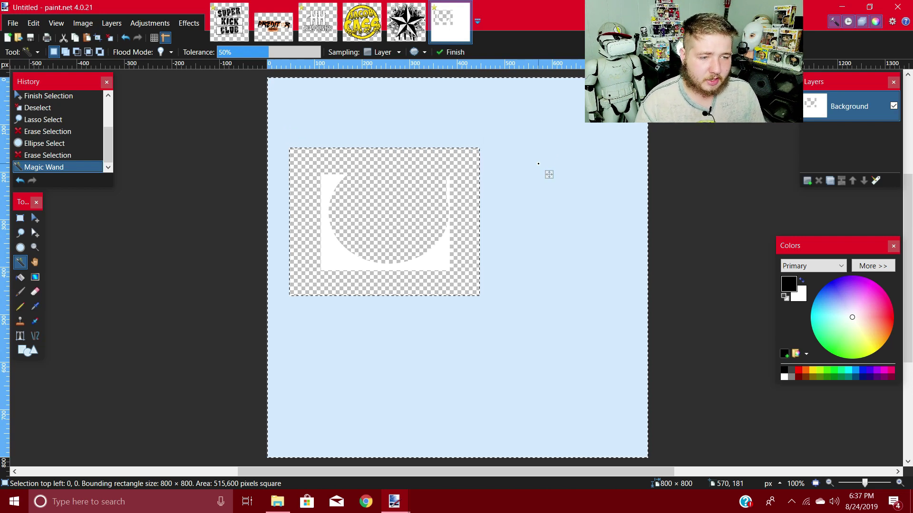
pyautogui.click(435, 261)
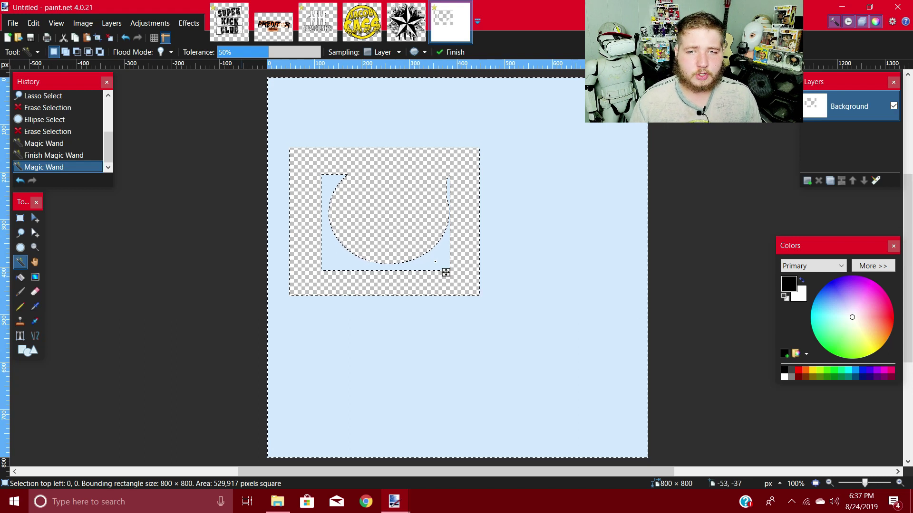
pyautogui.press('Right')
pyautogui.press('Right')
pyautogui.press('Right')
pyautogui.press('Right')
pyautogui.press('Right')
pyautogui.press('Right')
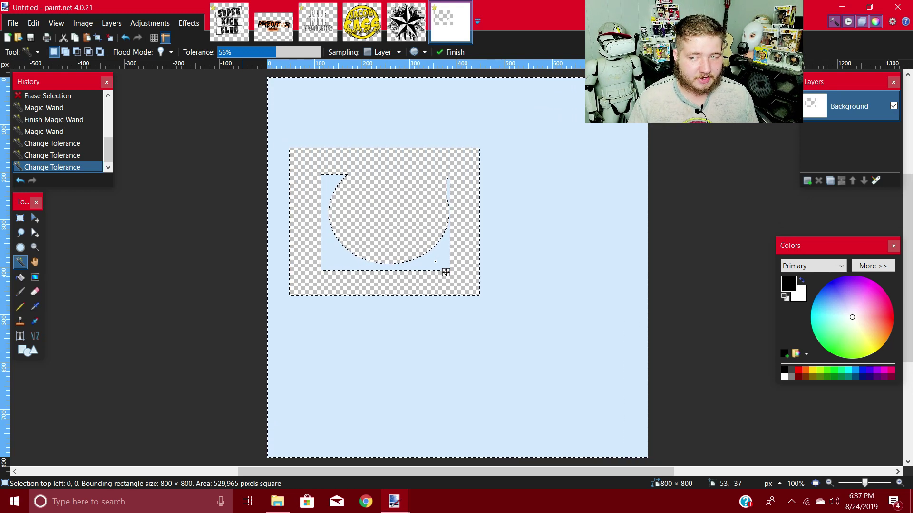
pyautogui.press('Delete')
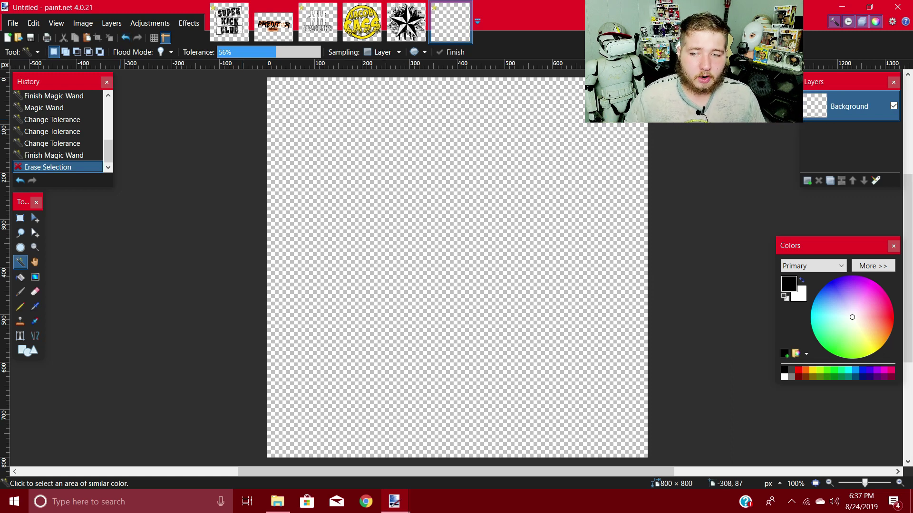
# Paint-bucket fill the transparent canvas black, then refill it with the secondary white.
pyautogui.click(20, 277)
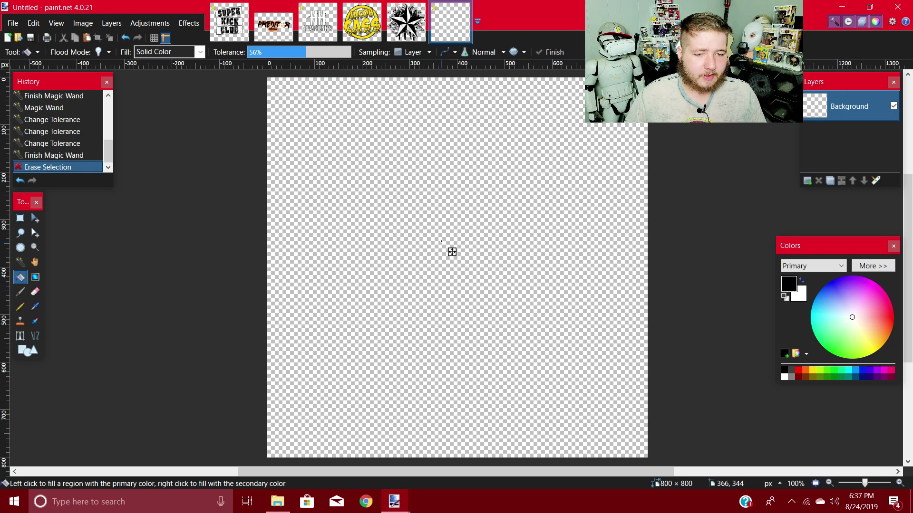
pyautogui.click(441, 241)
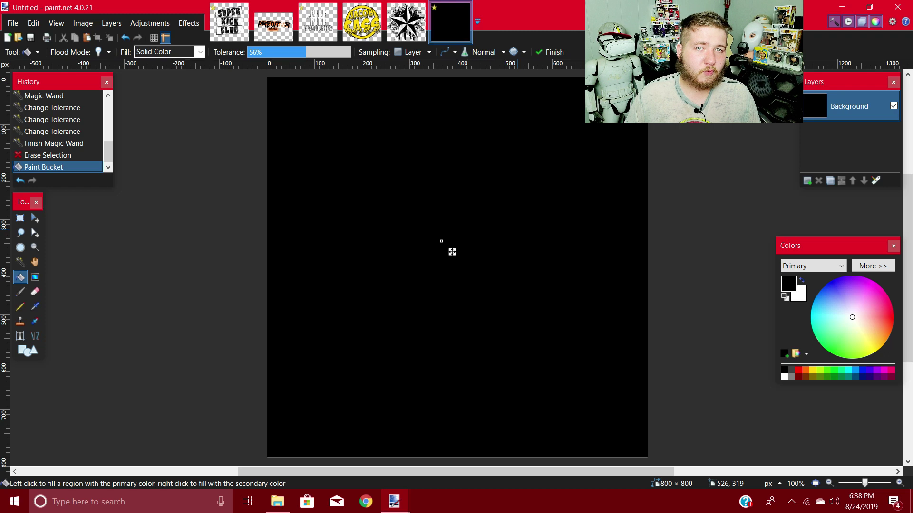
pyautogui.press('Return')
pyautogui.rightClick(528, 240)
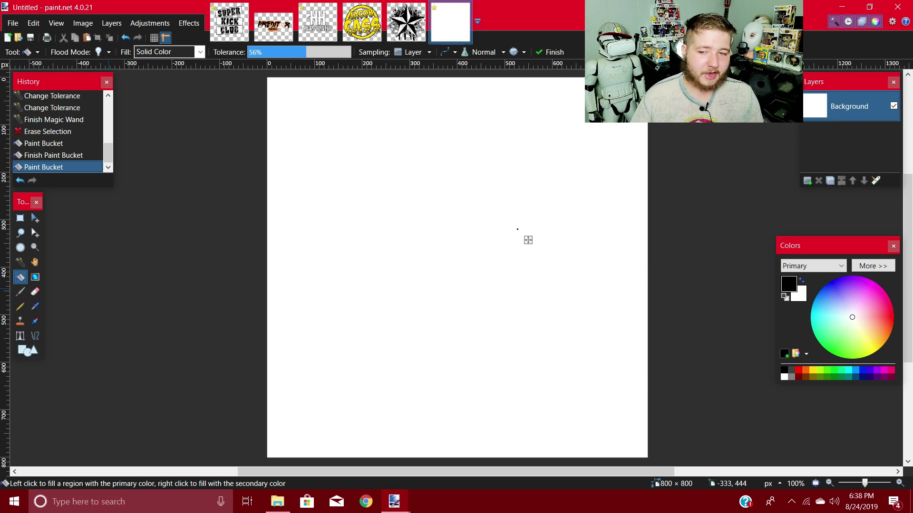
# Switch to the Gradient tool with the G shortcut.
pyautogui.press('g')
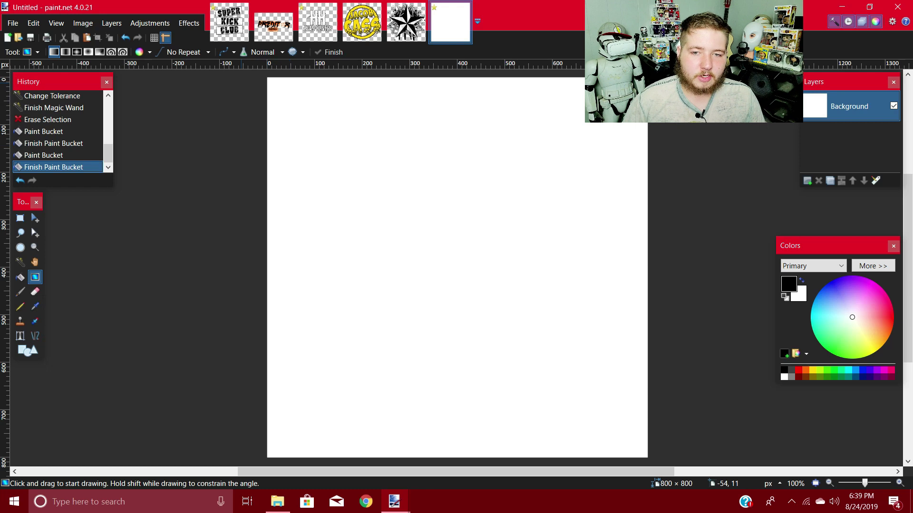
# Lay a black-to-white diagonal gradient from top-left to bottom-right, then pick the Paintbrush with red.
pyautogui.moveTo(241, 83); pyautogui.dragTo(643, 404)
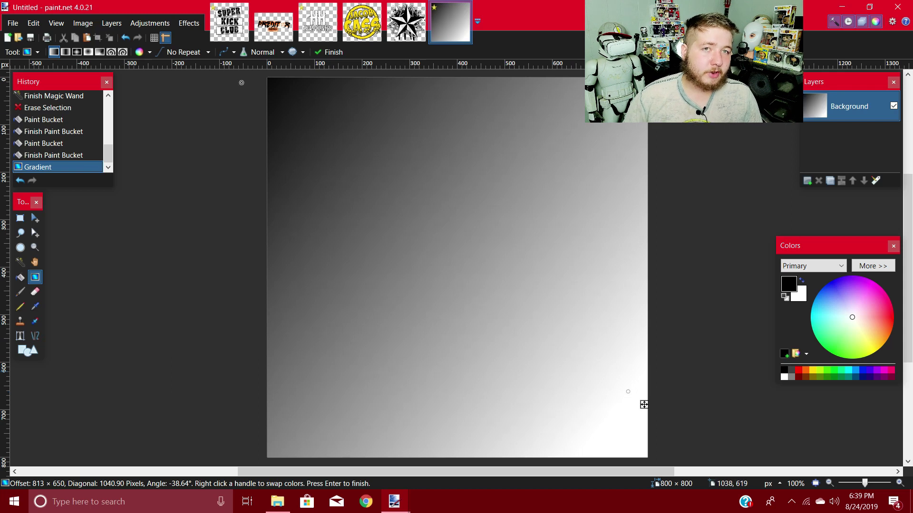
pyautogui.press('m')
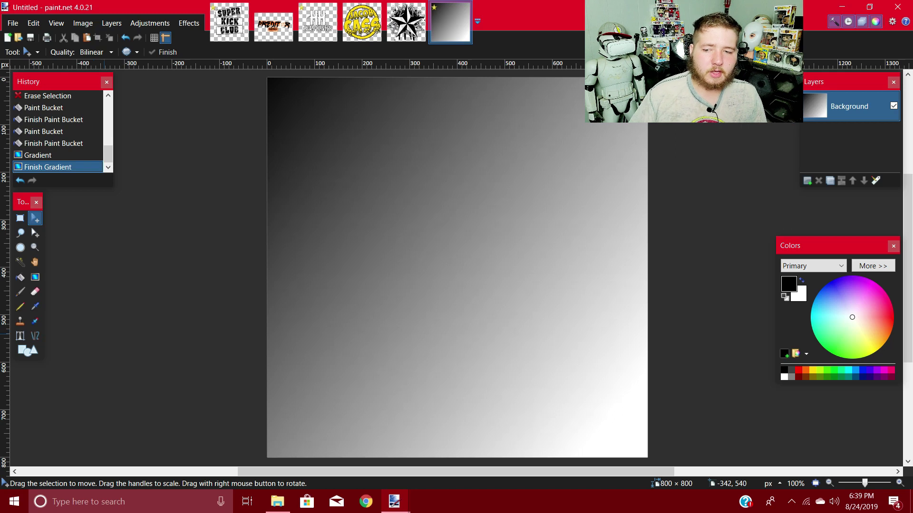
pyautogui.click(799, 369)
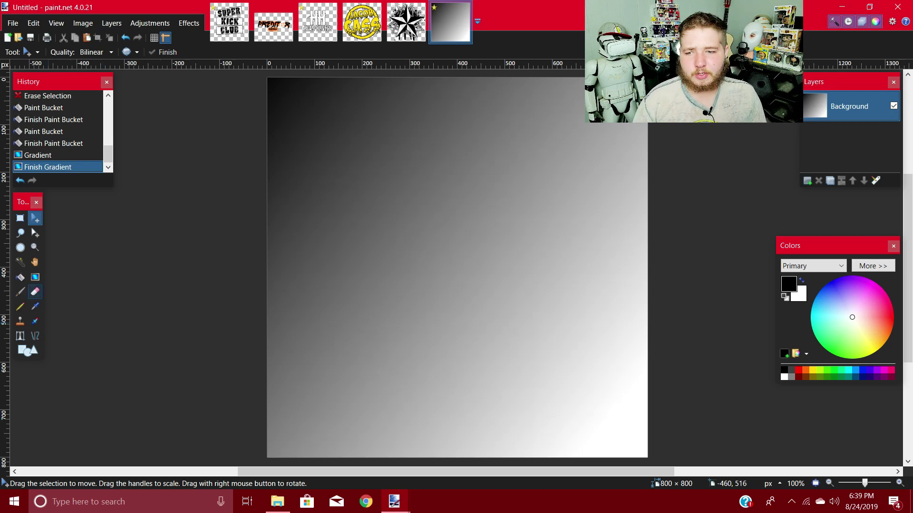
pyautogui.click(20, 292)
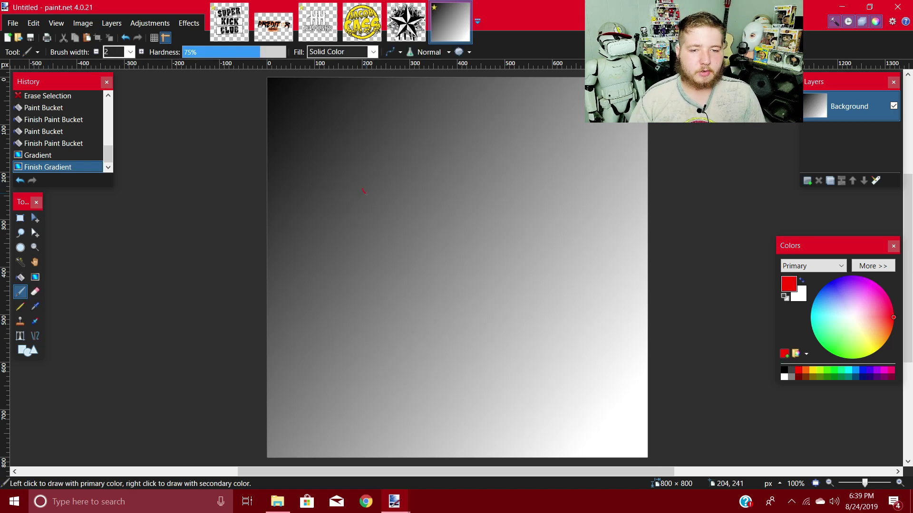
# Undo a thin red test stroke and set the brush to width 55, 0% hardness.
pyautogui.moveTo(363, 192)
pyautogui.mouseDown()
pyautogui.moveTo(442, 222)
pyautogui.moveTo(430, 262)
pyautogui.moveTo(401, 285)
pyautogui.moveTo(376, 246)
pyautogui.moveTo(433, 206)
pyautogui.moveTo(507, 228)
pyautogui.moveTo(404, 297)
pyautogui.moveTo(420, 357)
pyautogui.moveTo(481, 314)
pyautogui.moveTo(404, 216)
pyautogui.moveTo(519, 163)
pyautogui.moveTo(529, 245)
pyautogui.moveTo(428, 241)
pyautogui.mouseUp()
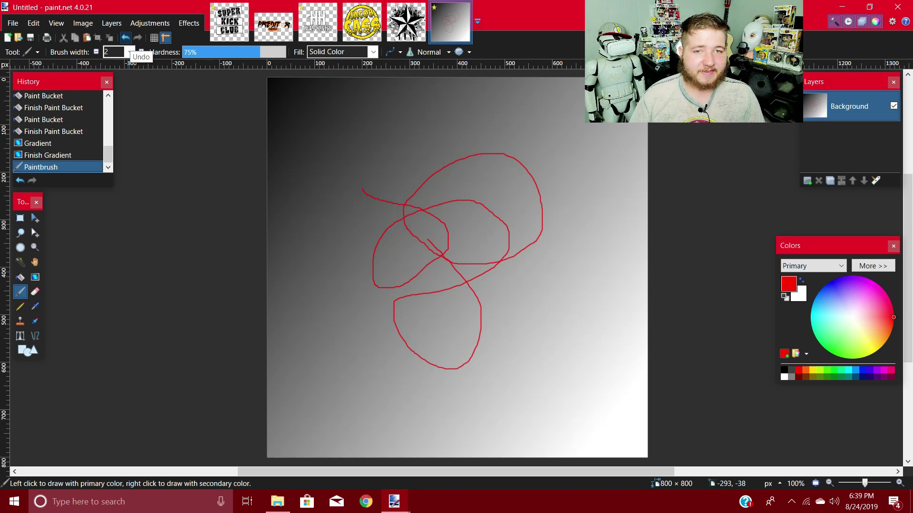
pyautogui.click(125, 37)
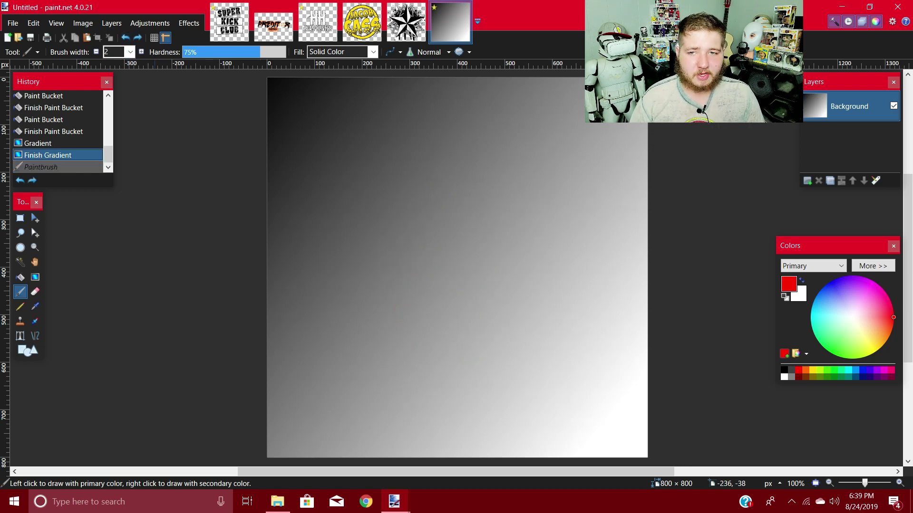
pyautogui.click(130, 51)
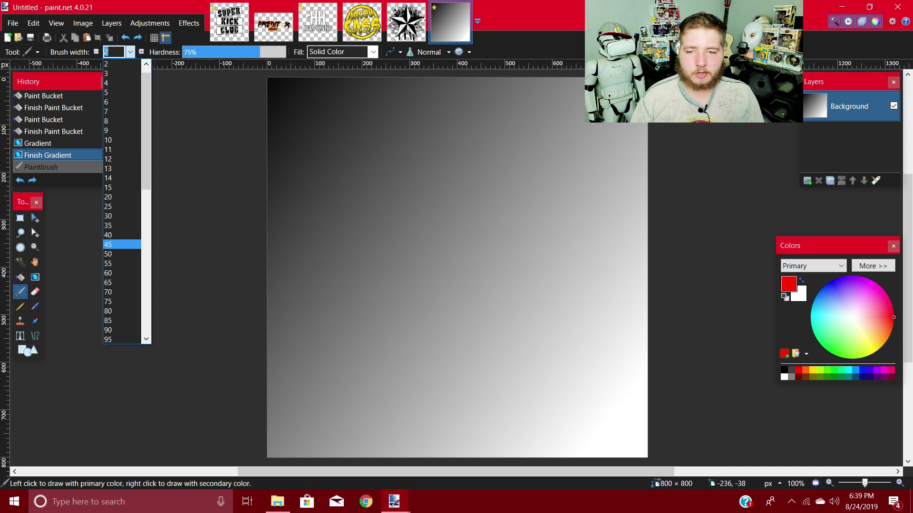
pyautogui.click(114, 264)
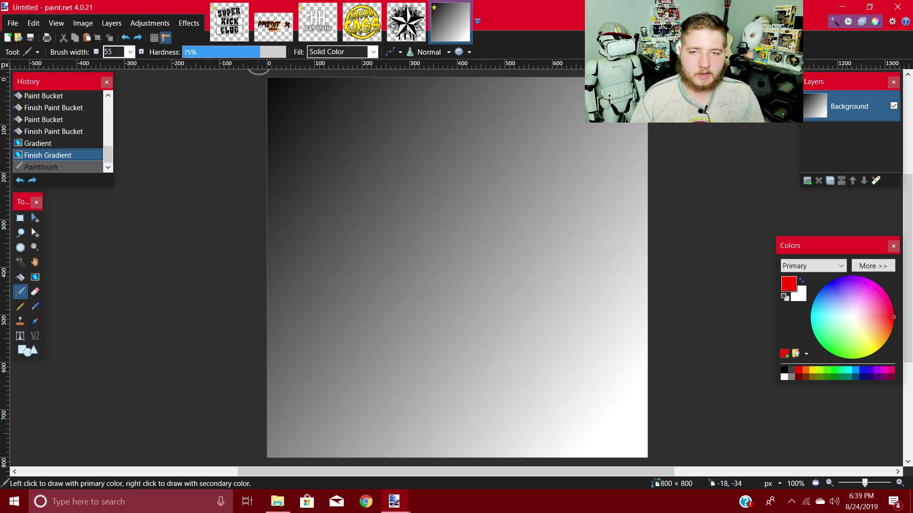
pyautogui.moveTo(259, 52); pyautogui.dragTo(182, 51)
pyautogui.moveTo(302, 136)
pyautogui.mouseDown()
pyautogui.moveTo(456, 299)
pyautogui.moveTo(496, 394)
pyautogui.mouseUp()
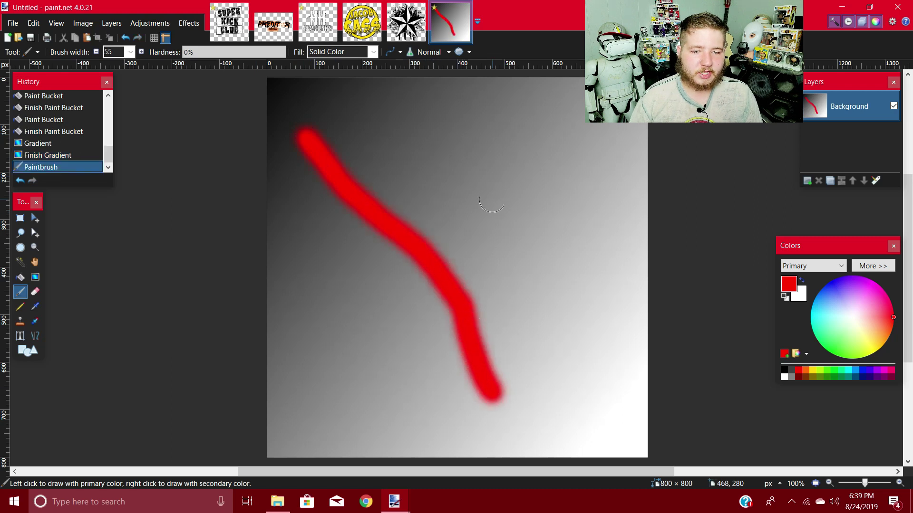
# Paint five thick soft red strokes crisscrossing the middle of the gradient.
pyautogui.moveTo(492, 158)
pyautogui.mouseDown()
pyautogui.moveTo(411, 205)
pyautogui.moveTo(361, 376)
pyautogui.mouseUp()
pyautogui.moveTo(407, 145); pyautogui.dragTo(521, 295)
pyautogui.moveTo(378, 230); pyautogui.dragTo(300, 291)
pyautogui.moveTo(431, 131); pyautogui.dragTo(527, 283)
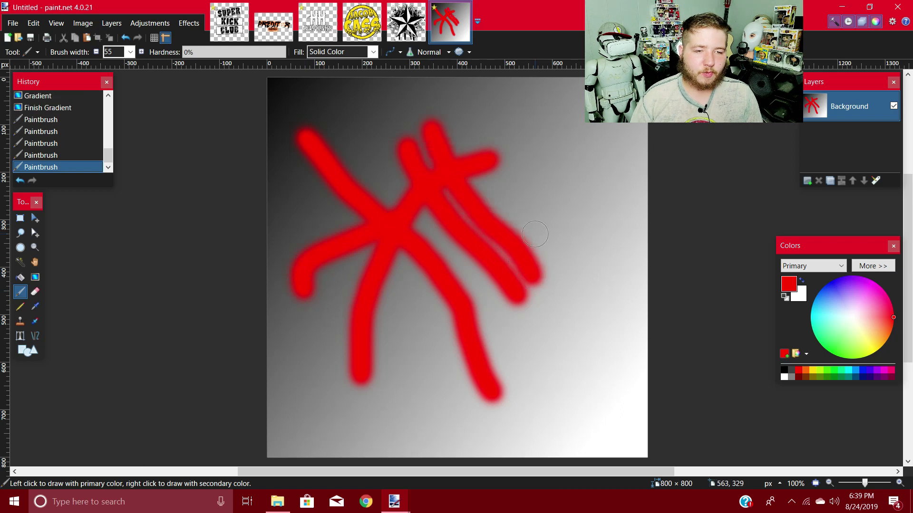
pyautogui.moveTo(542, 157)
pyautogui.mouseDown()
pyautogui.moveTo(487, 260)
pyautogui.moveTo(472, 343)
pyautogui.moveTo(447, 380)
pyautogui.mouseUp()
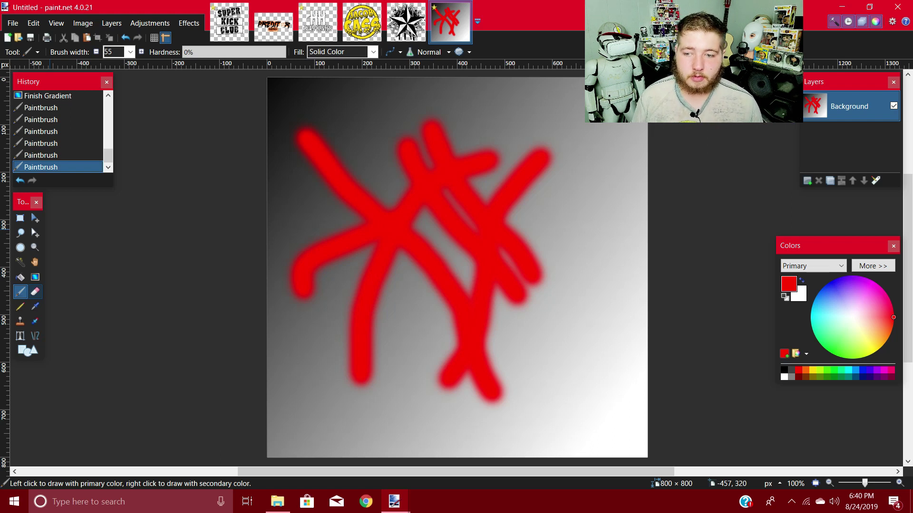
pyautogui.press('e')
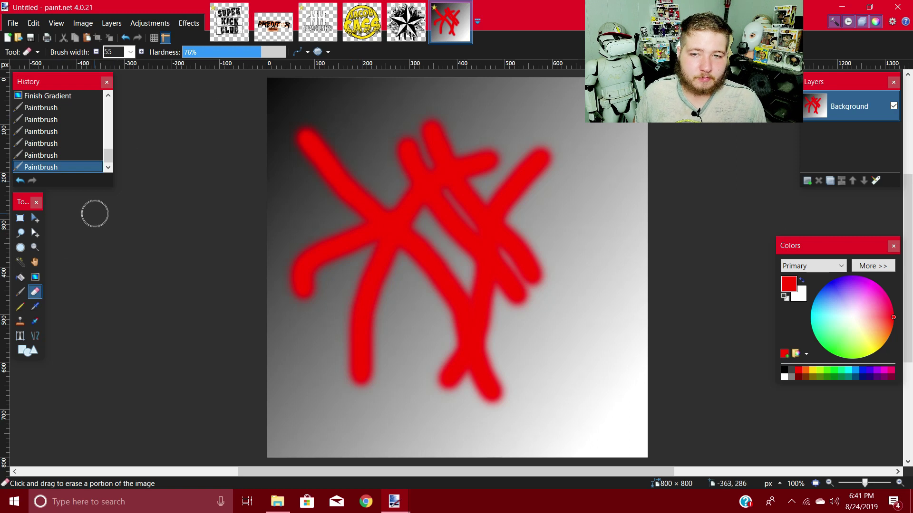
# Erase a loop through the red strokes, then a softer pass at 5% eraser hardness.
pyautogui.moveTo(401, 138)
pyautogui.mouseDown()
pyautogui.moveTo(432, 147)
pyautogui.moveTo(393, 151)
pyautogui.moveTo(413, 276)
pyautogui.moveTo(482, 299)
pyautogui.mouseUp()
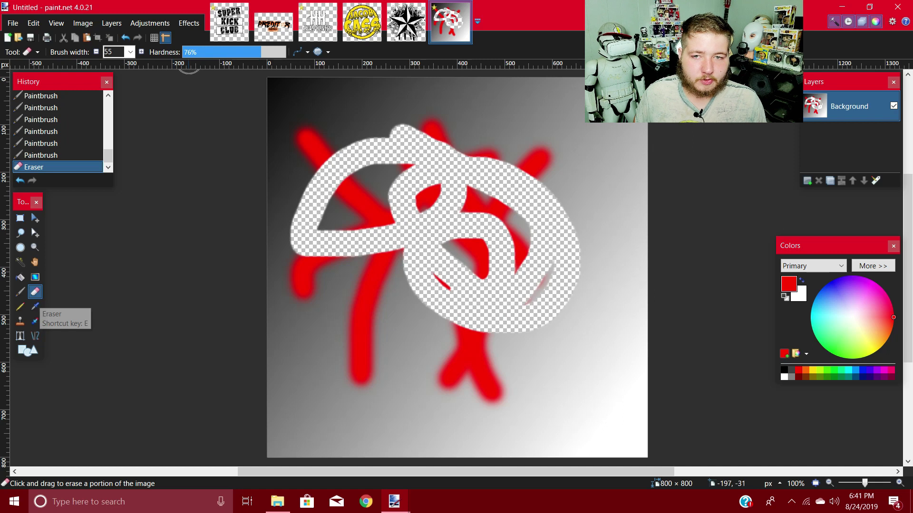
pyautogui.moveTo(261, 52); pyautogui.dragTo(188, 52)
pyautogui.moveTo(315, 101)
pyautogui.mouseDown()
pyautogui.moveTo(317, 159)
pyautogui.moveTo(347, 188)
pyautogui.moveTo(396, 121)
pyautogui.moveTo(461, 117)
pyautogui.moveTo(561, 183)
pyautogui.moveTo(451, 289)
pyautogui.moveTo(402, 391)
pyautogui.moveTo(510, 432)
pyautogui.moveTo(505, 315)
pyautogui.moveTo(317, 321)
pyautogui.moveTo(371, 239)
pyautogui.moveTo(628, 128)
pyautogui.mouseUp()
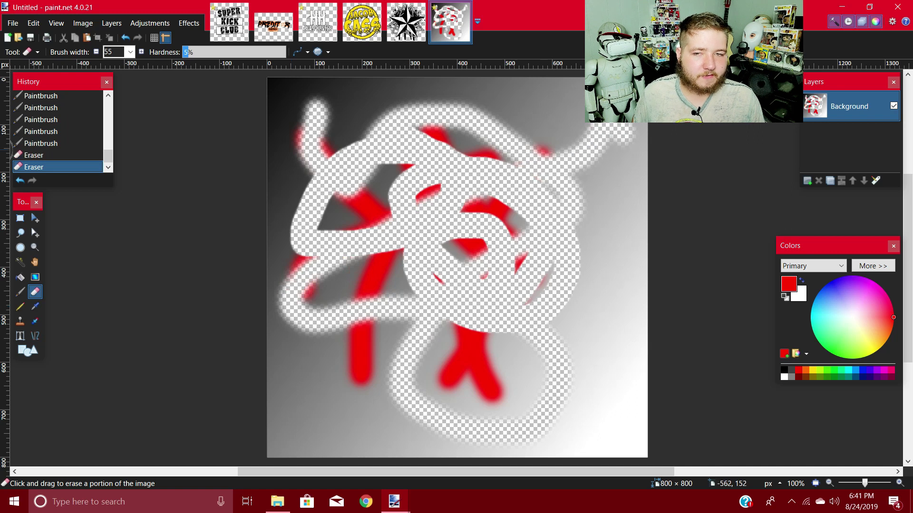
# Undo both eraser passes and all five red brush strokes.
pyautogui.click(125, 38)
pyautogui.click(126, 37)
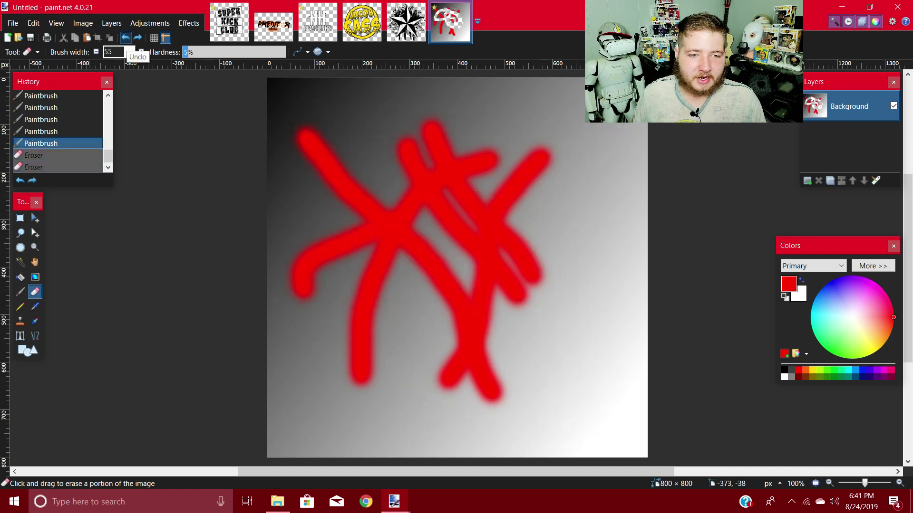
pyautogui.click(125, 38)
pyautogui.click(125, 37)
pyautogui.click(125, 38)
pyautogui.click(125, 38)
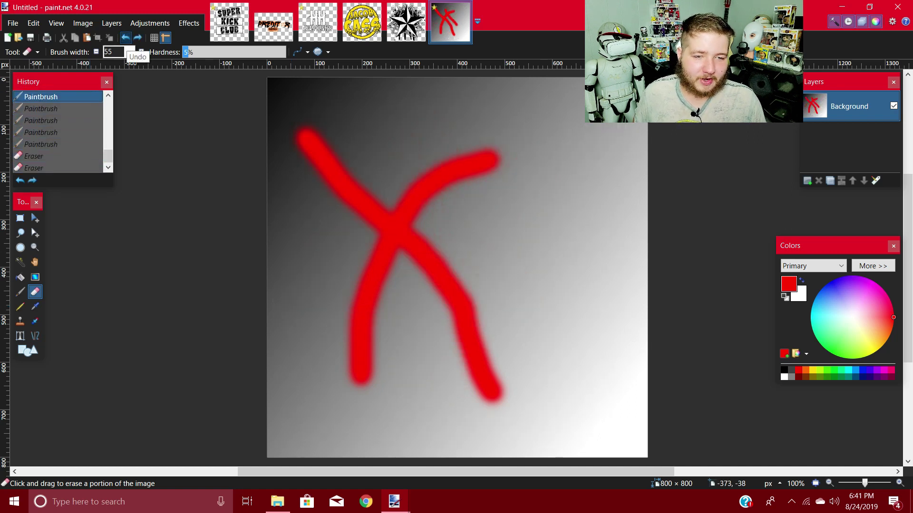
pyautogui.click(125, 37)
pyautogui.click(125, 38)
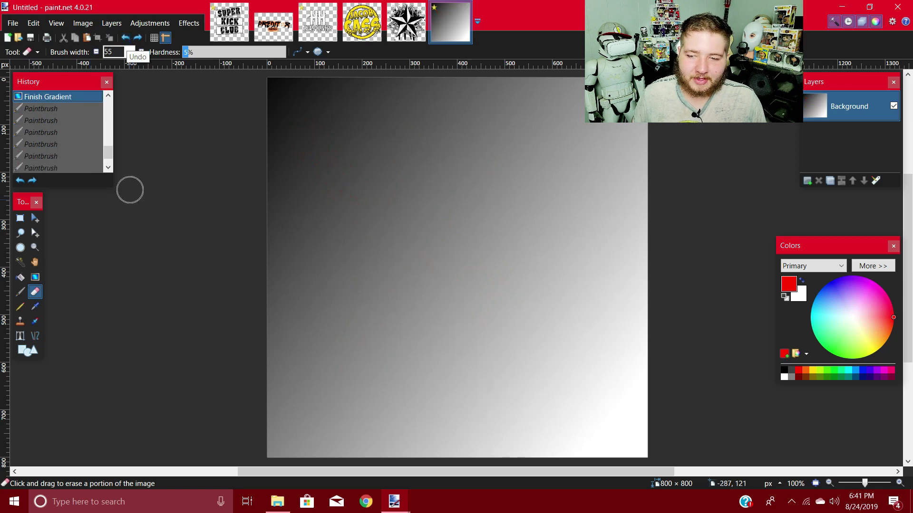
# Draw a thin red Pencil scribble, undo it, and switch to the Color Picker.
pyautogui.click(20, 306)
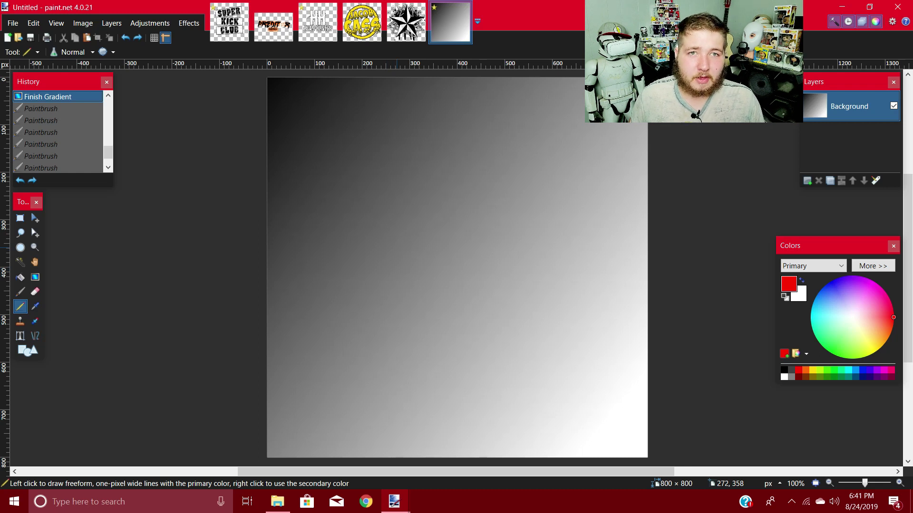
pyautogui.moveTo(384, 217)
pyautogui.mouseDown()
pyautogui.moveTo(433, 296)
pyautogui.moveTo(477, 342)
pyautogui.moveTo(509, 334)
pyautogui.moveTo(525, 299)
pyautogui.moveTo(519, 246)
pyautogui.moveTo(480, 259)
pyautogui.moveTo(432, 304)
pyautogui.moveTo(379, 304)
pyautogui.moveTo(400, 254)
pyautogui.moveTo(516, 298)
pyautogui.moveTo(550, 266)
pyautogui.moveTo(487, 235)
pyautogui.moveTo(375, 347)
pyautogui.moveTo(343, 332)
pyautogui.moveTo(339, 292)
pyautogui.moveTo(439, 217)
pyautogui.moveTo(494, 201)
pyautogui.moveTo(560, 249)
pyautogui.mouseUp()
pyautogui.moveTo(390, 358); pyautogui.dragTo(418, 185)
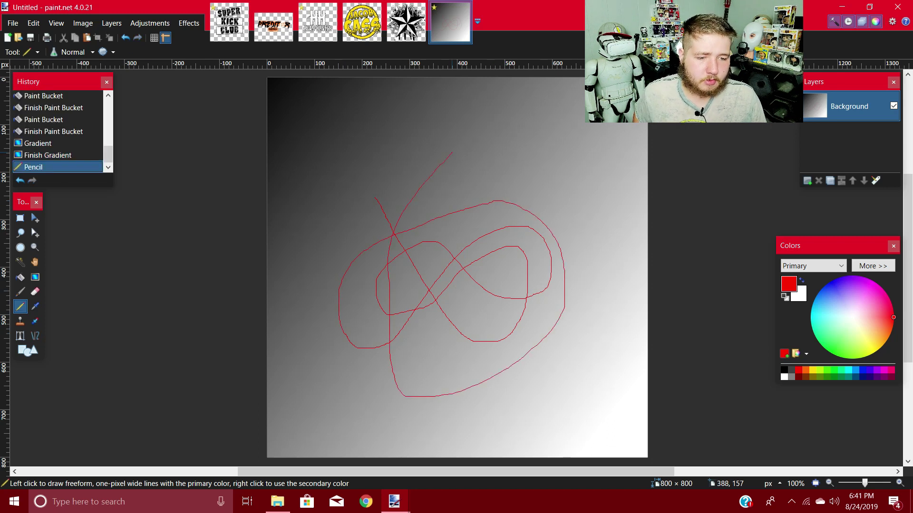
pyautogui.hotkey('ctrl', 'z')
pyautogui.press('k')
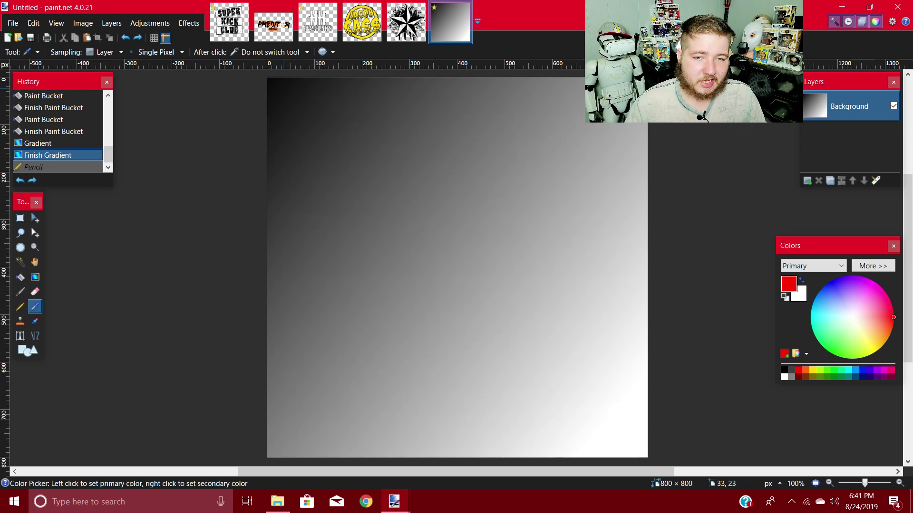
# Sample near-black from the top-left corner as primary and a mid-grey from the gradient as secondary.
pyautogui.click(282, 88)
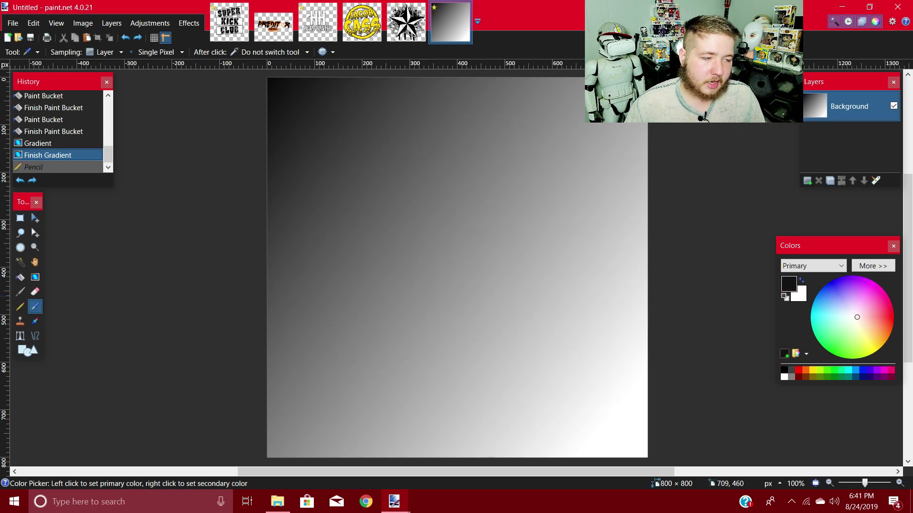
pyautogui.rightClick(546, 127)
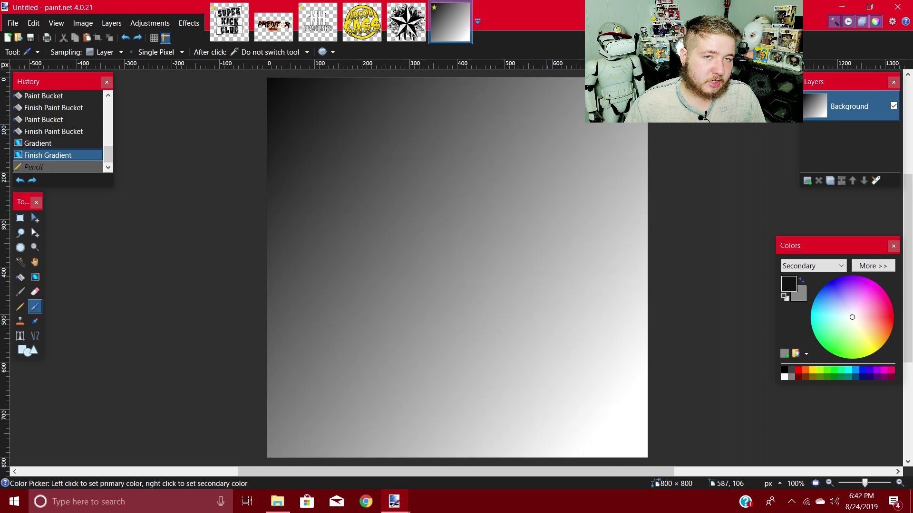